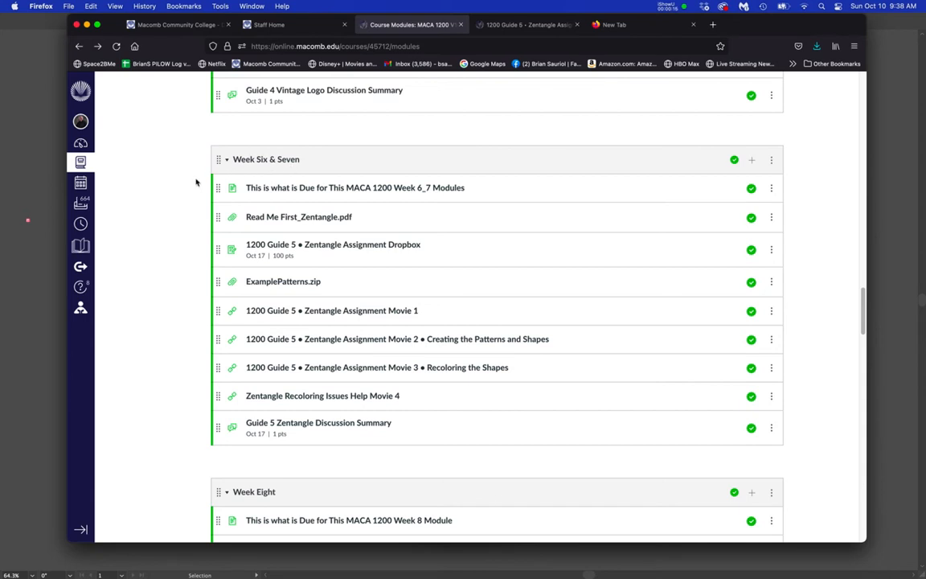
# - Open the "This is what is Due for This MACA 1200 Week 6_7 Modules" course page, read it, and minimise the browser window
pyautogui.click(375, 131)
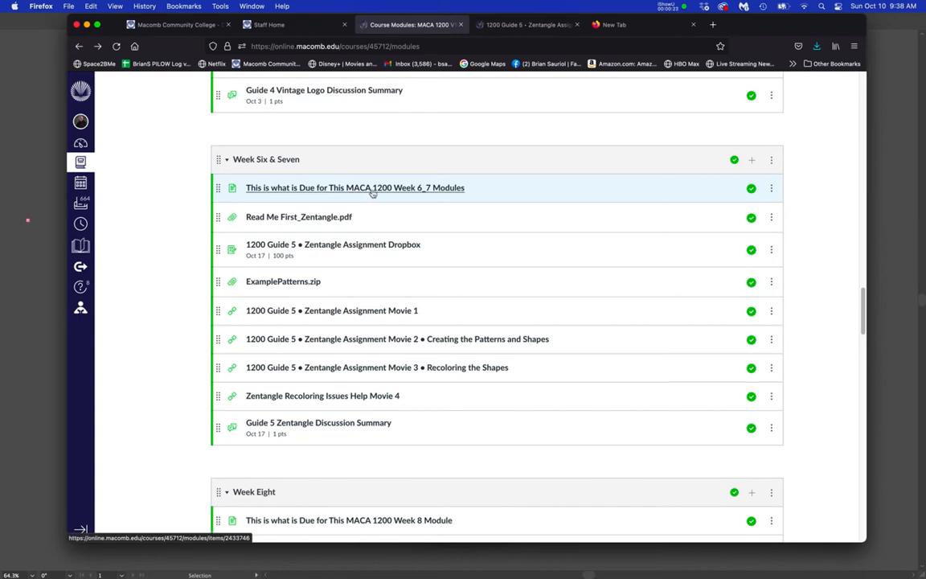
pyautogui.click(372, 188)
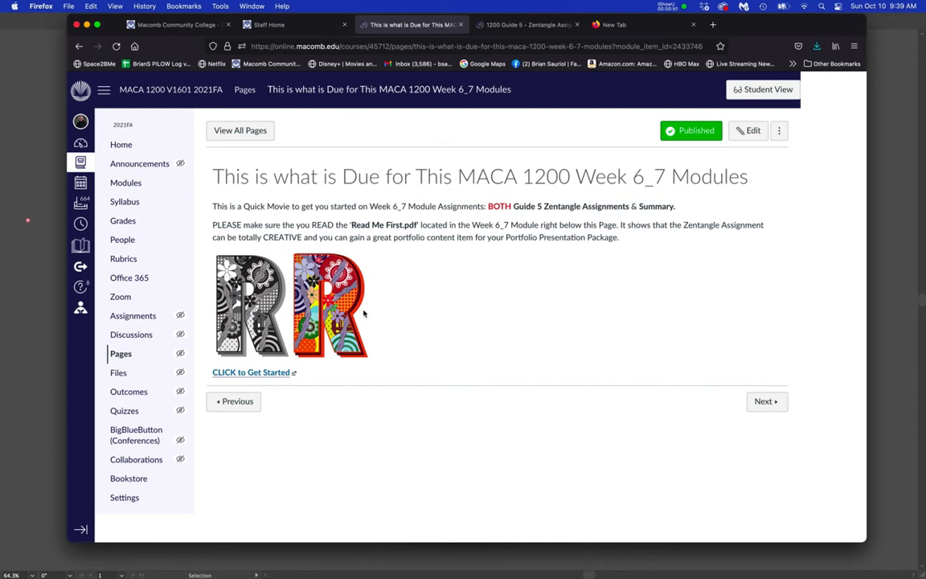
pyautogui.doubleClick(749, 29)
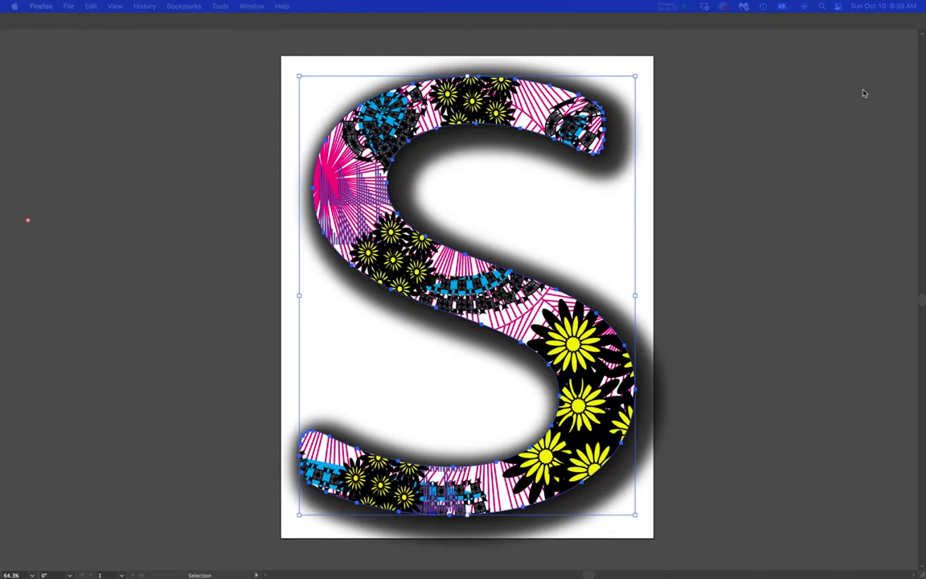
# - Switch to Illustrator and compare the coloured S artwork with the black-and-white version in the other open document
pyautogui.click(718, 226)
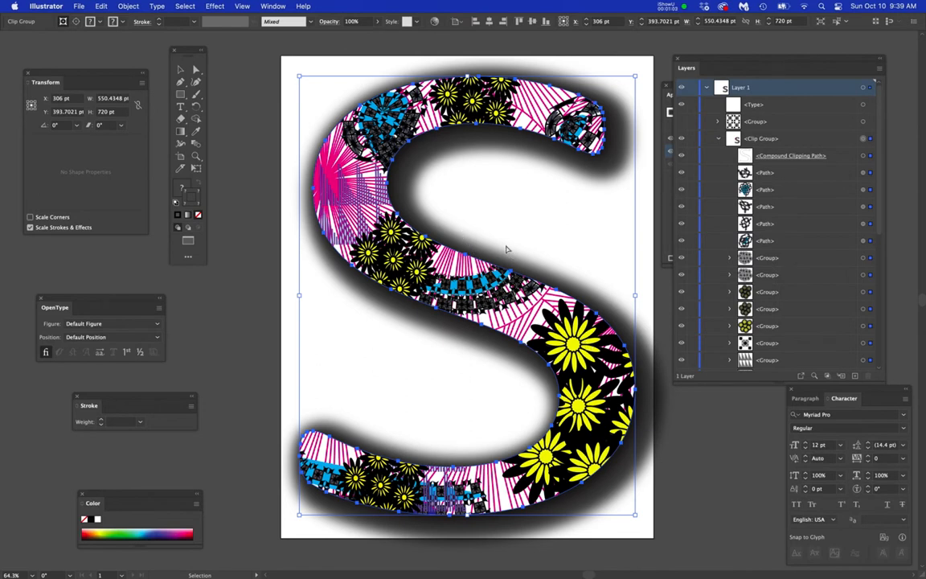
pyautogui.press('super+grave')
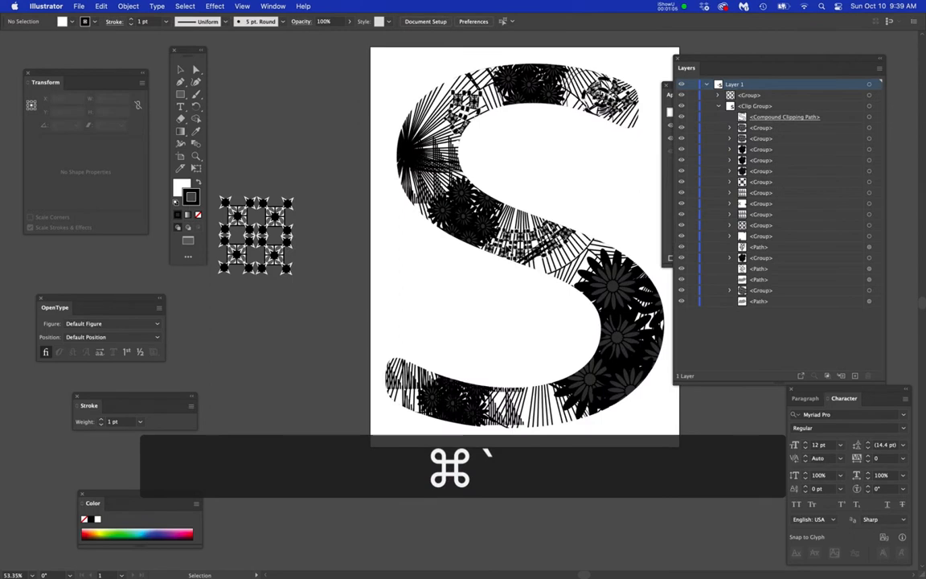
pyautogui.press('super+0')
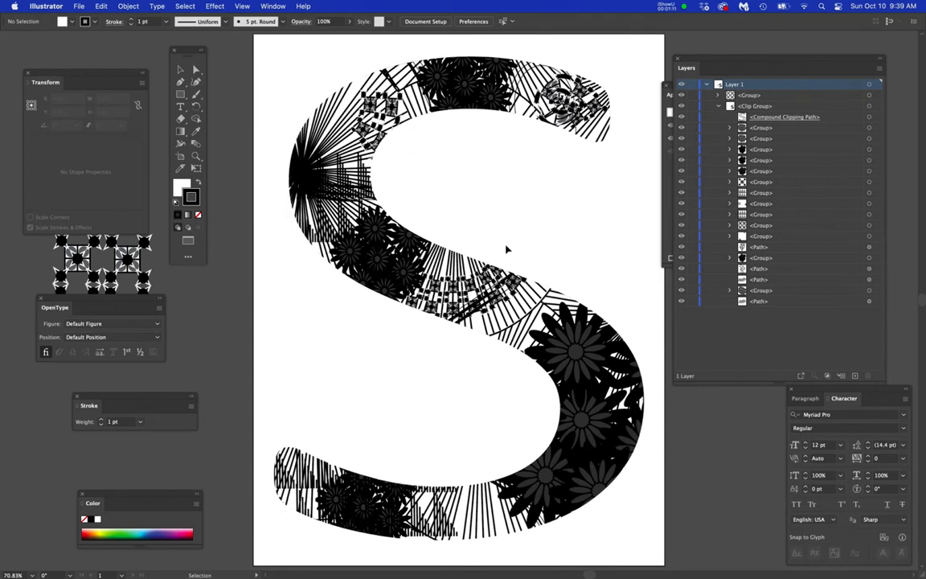
pyautogui.press('super+grave')
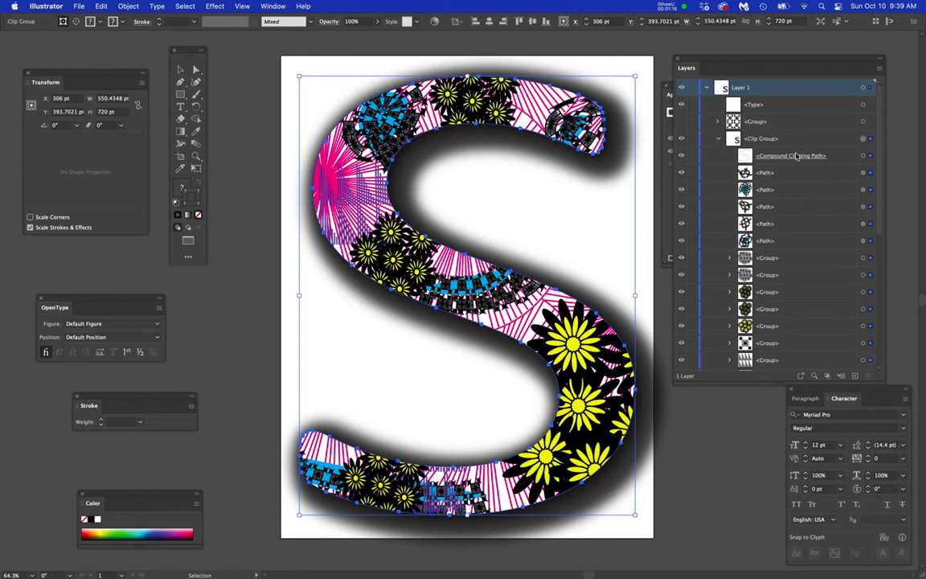
# - Check what the Clip Group in Layer 1 contains by hiding it and showing it again
pyautogui.click(829, 139)
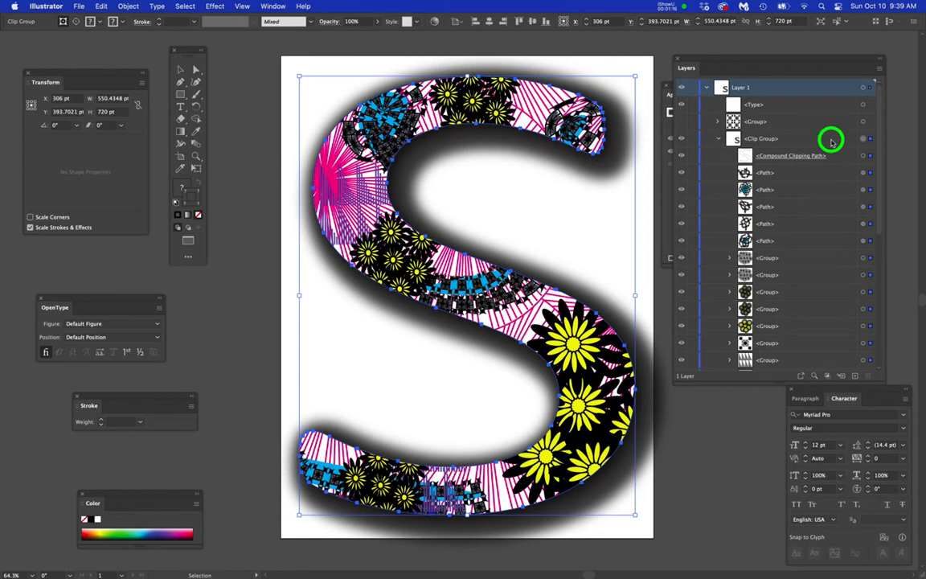
pyautogui.click(682, 139)
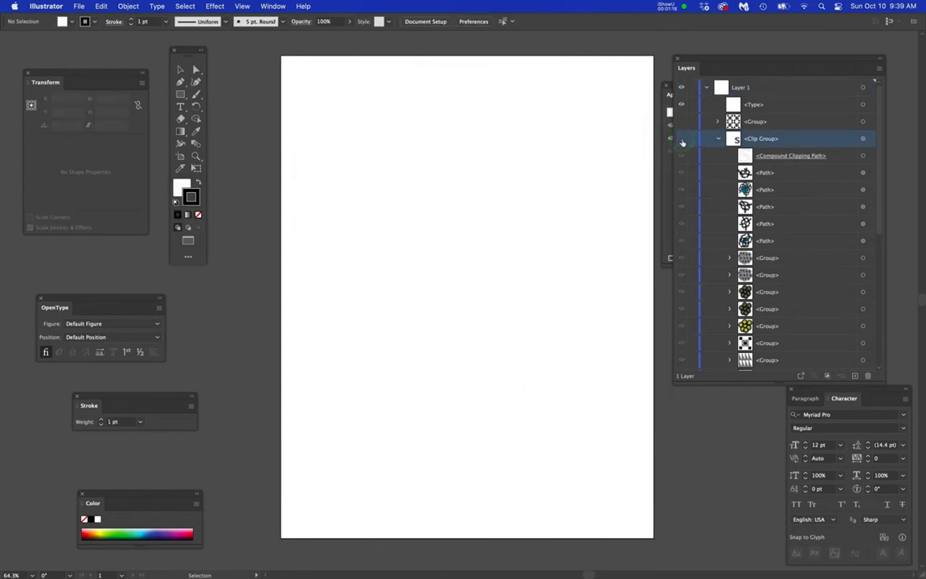
pyautogui.click(682, 138)
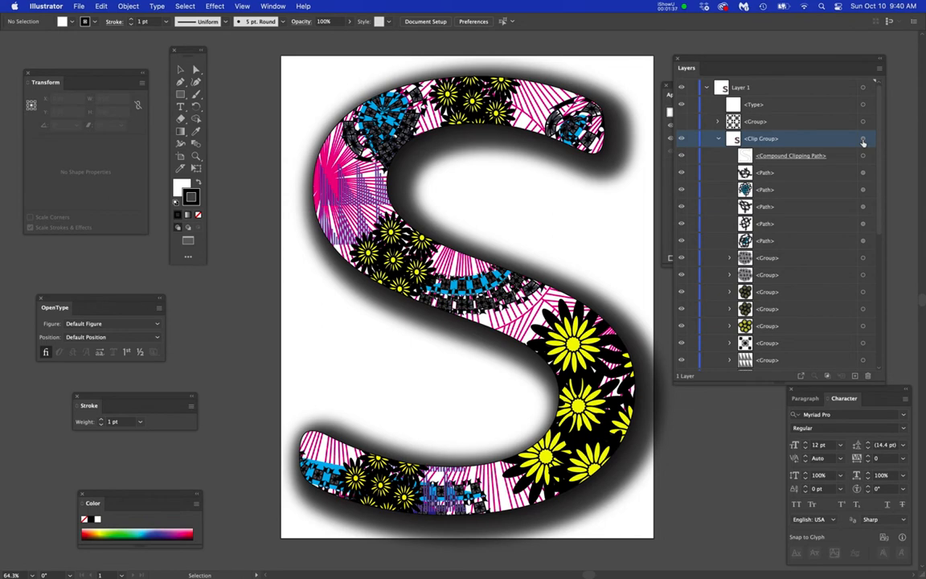
# - Target the Clip Group and review the Illustrator Stylize effects that can be applied to it
pyautogui.click(863, 140)
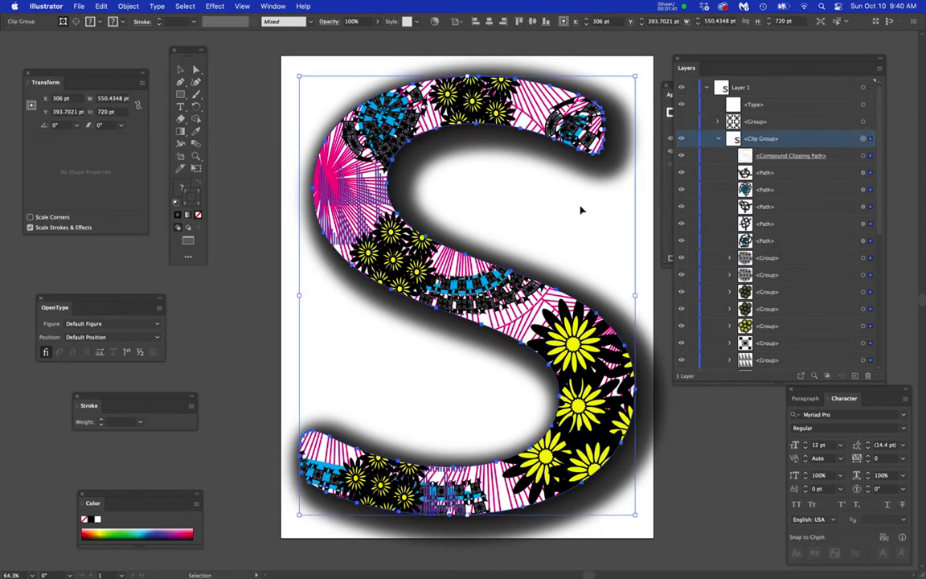
pyautogui.press('space')
pyautogui.moveTo(577, 205); pyautogui.dragTo(521, 214)
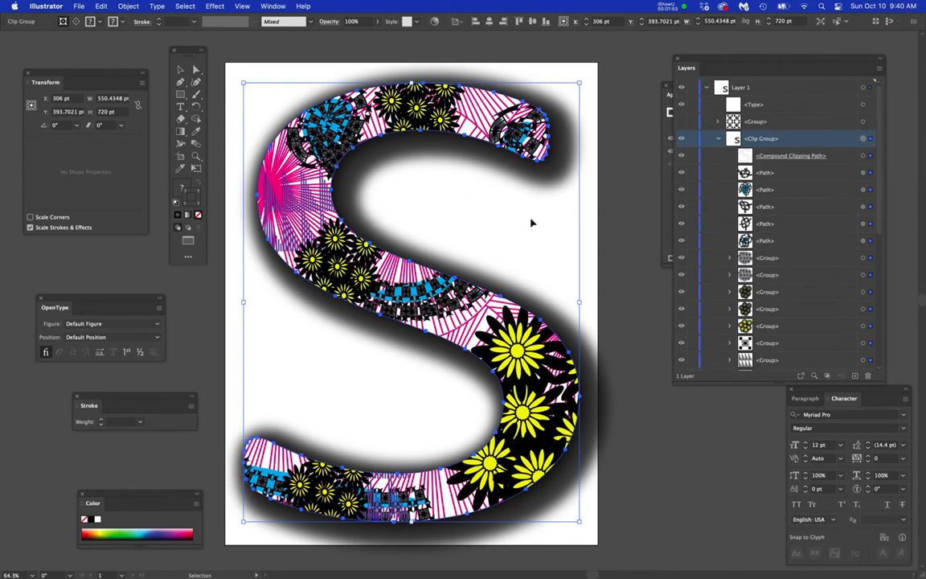
pyautogui.click(214, 5)
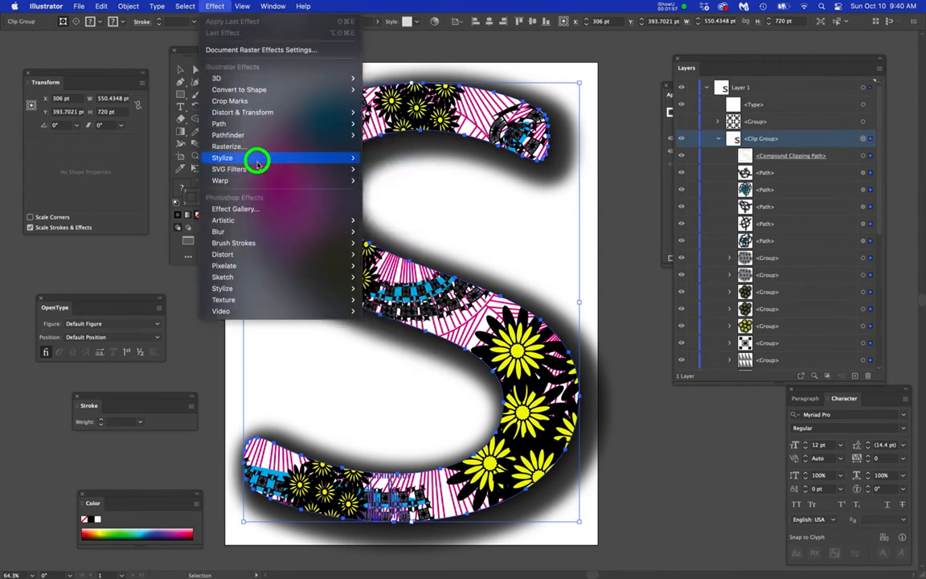
pyautogui.moveTo(257, 162)
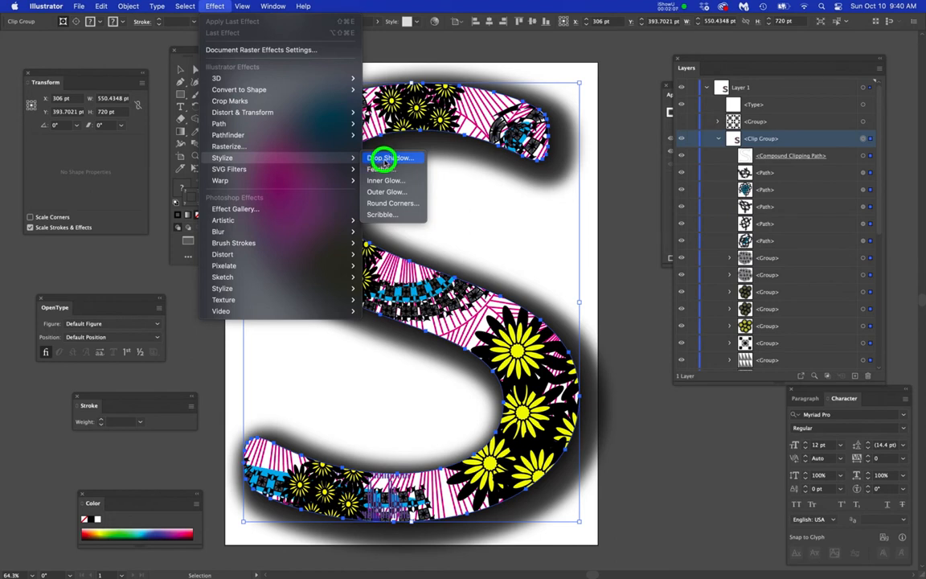
pyautogui.click(612, 259)
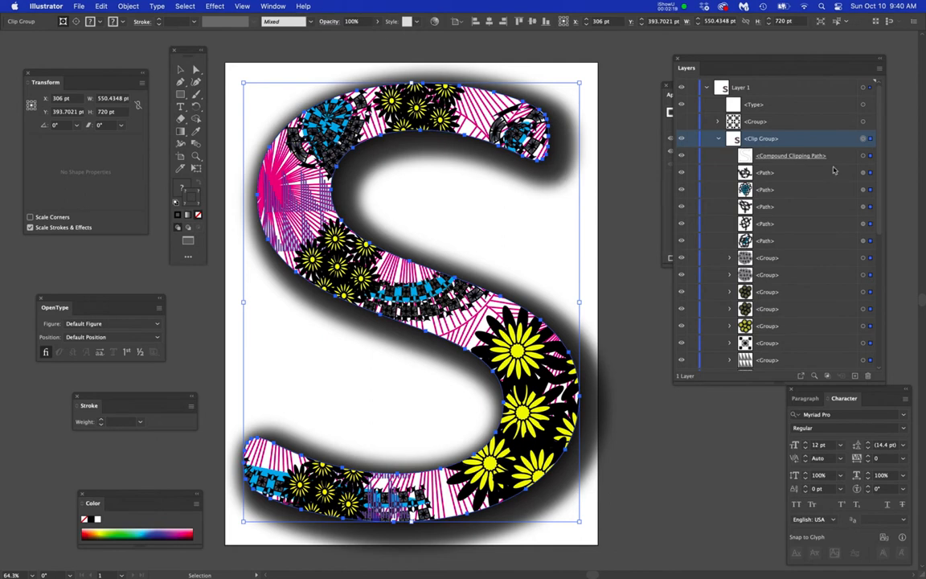
# - Display the Clip Group's Appearance attributes and place them over the artwork, clear of the layer list
pyautogui.click(864, 138)
pyautogui.moveTo(273, 6); pyautogui.dragTo(292, 170)
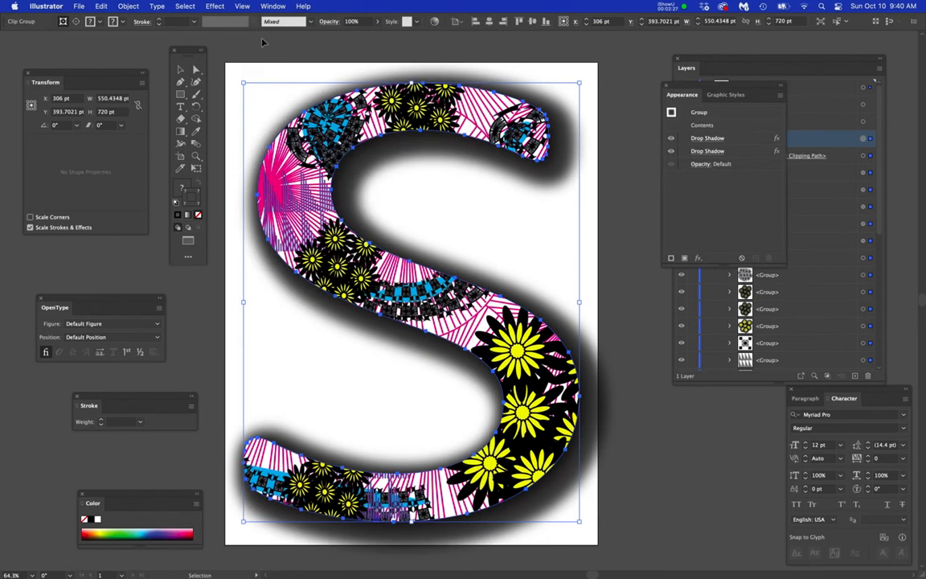
pyautogui.click(271, 6)
pyautogui.click(271, 6)
pyautogui.moveTo(698, 88); pyautogui.dragTo(561, 187)
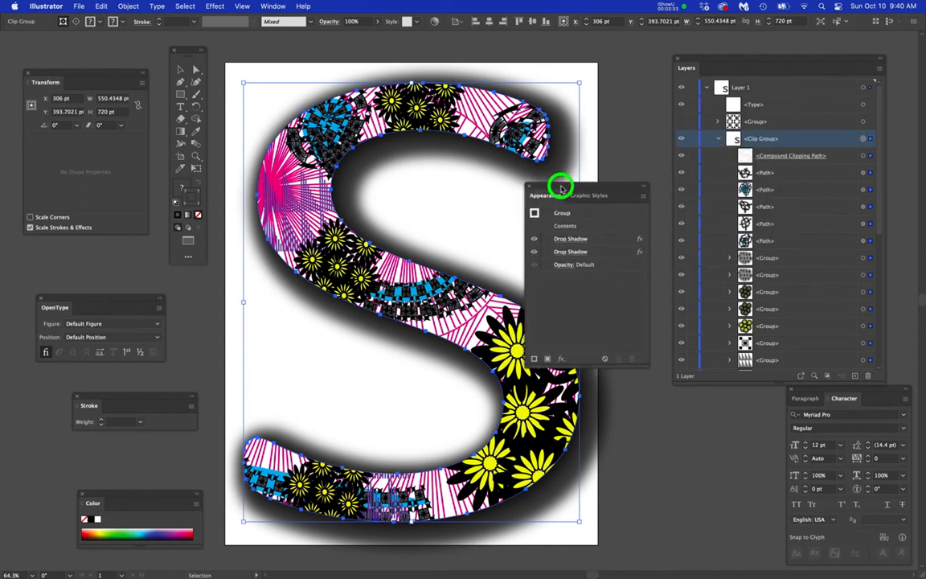
# - Turn off the lower Drop Shadow effect in the Clip Group's appearance and delete it
pyautogui.click(602, 242)
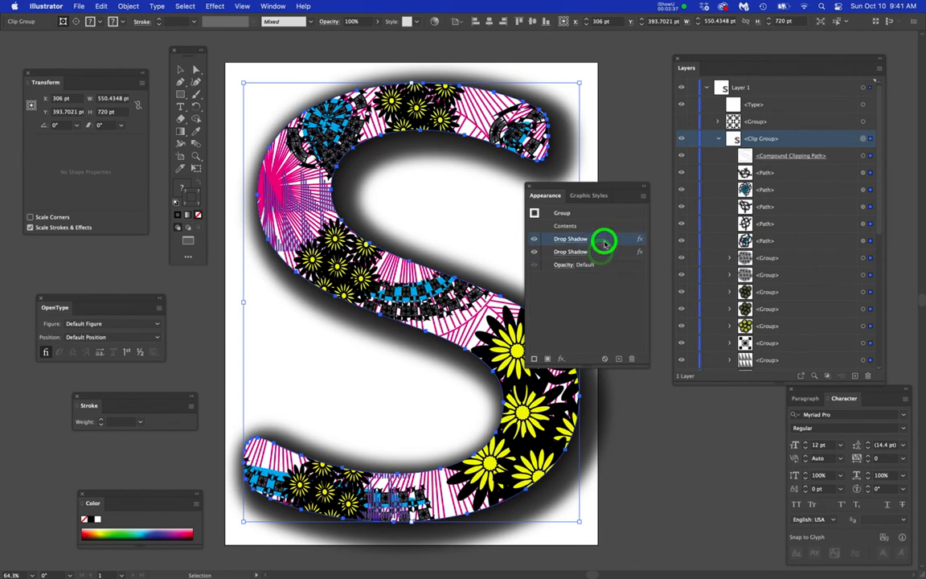
pyautogui.click(603, 253)
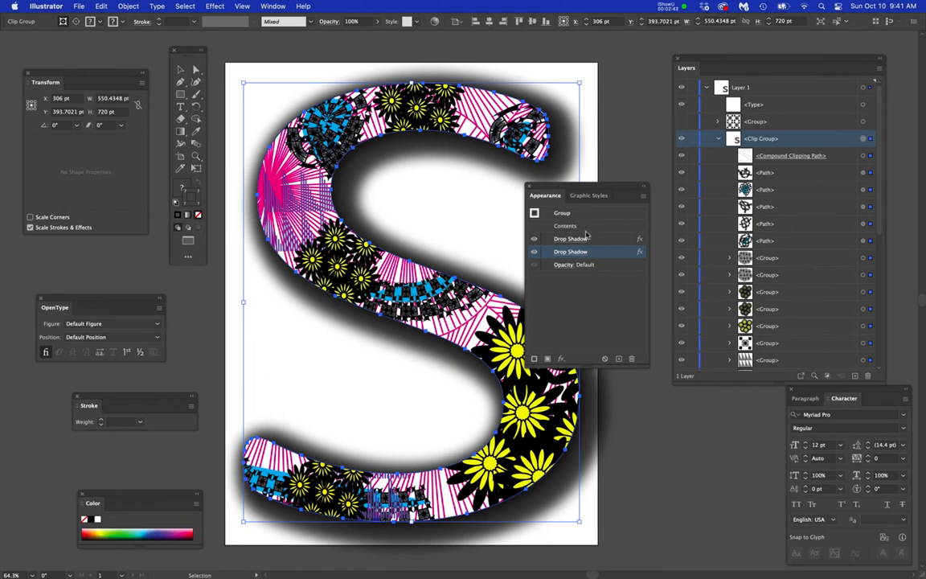
pyautogui.click(533, 254)
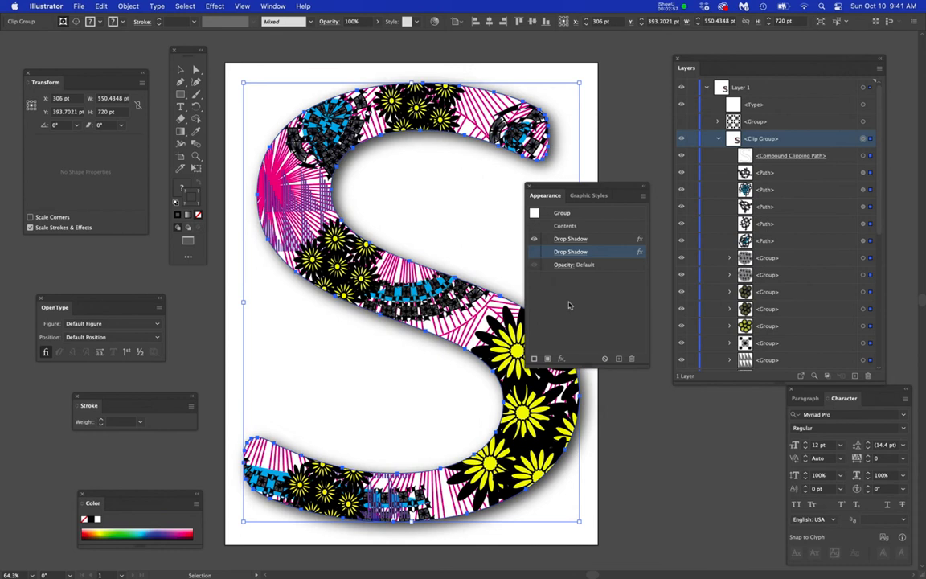
pyautogui.moveTo(596, 189)
pyautogui.mouseDown()
pyautogui.moveTo(648, 238)
pyautogui.moveTo(637, 253)
pyautogui.moveTo(613, 185)
pyautogui.mouseUp()
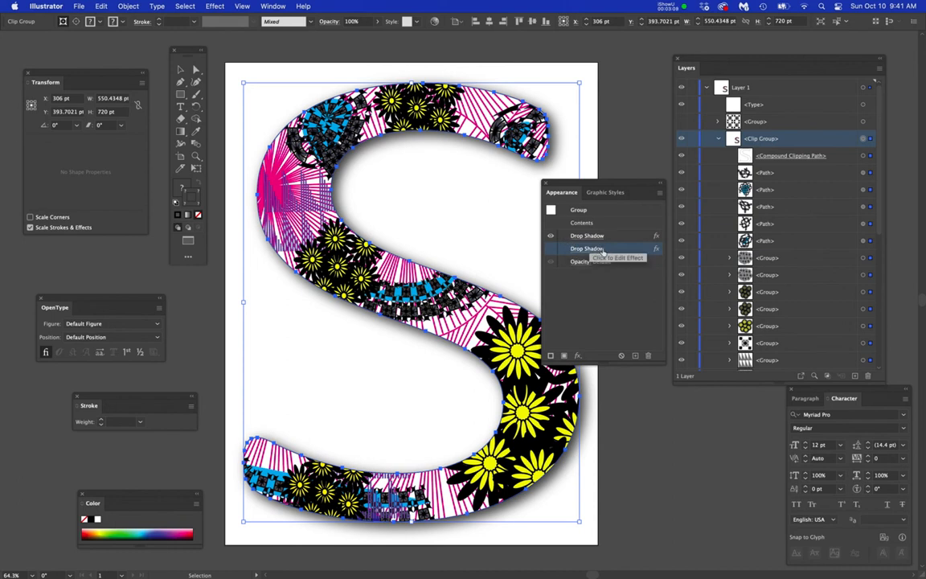
pyautogui.moveTo(629, 249); pyautogui.dragTo(648, 354)
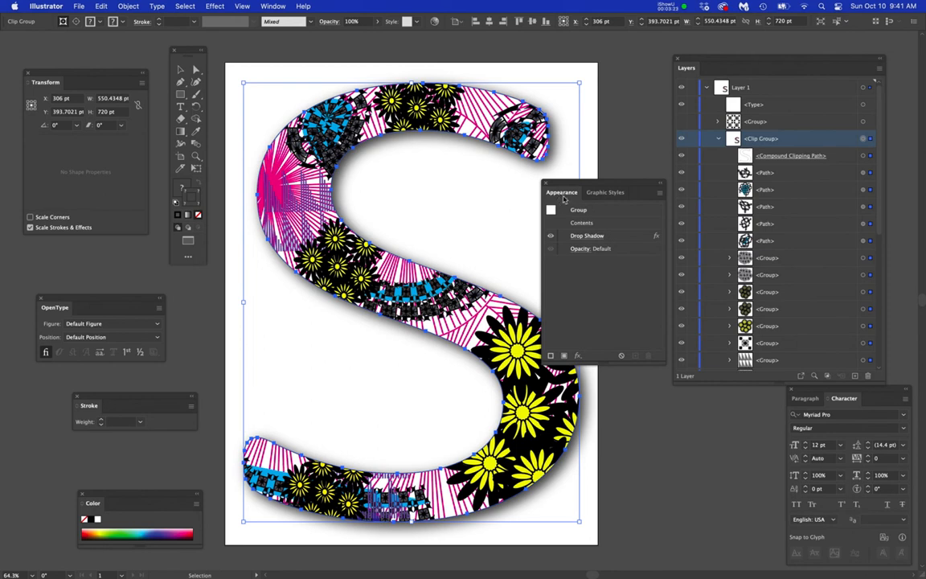
# - Examine the settings of the Clip Group's remaining Drop Shadow effect and leave them without applying changes
pyautogui.click(863, 138)
pyautogui.click(274, 6)
pyautogui.click(273, 7)
pyautogui.click(582, 268)
pyautogui.click(587, 236)
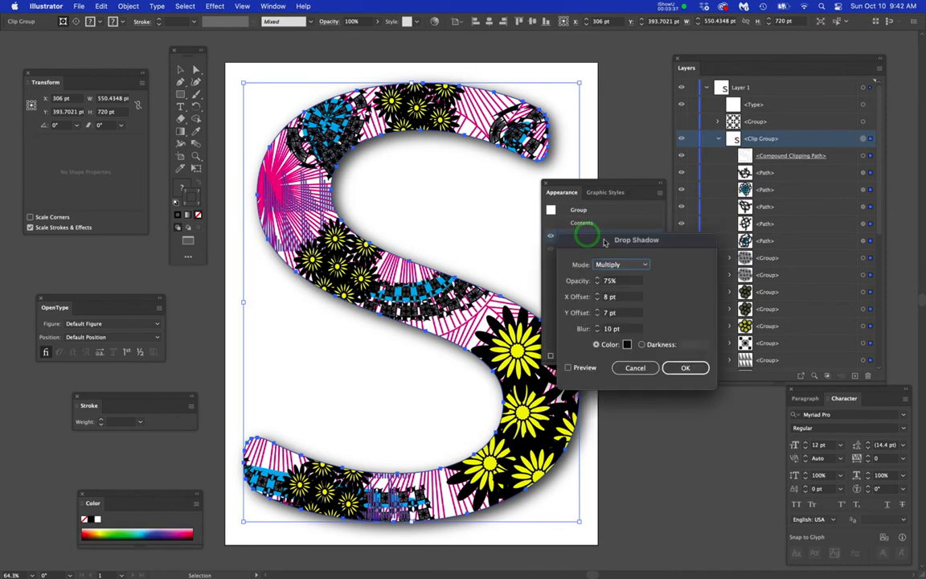
pyautogui.moveTo(588, 234); pyautogui.dragTo(609, 299)
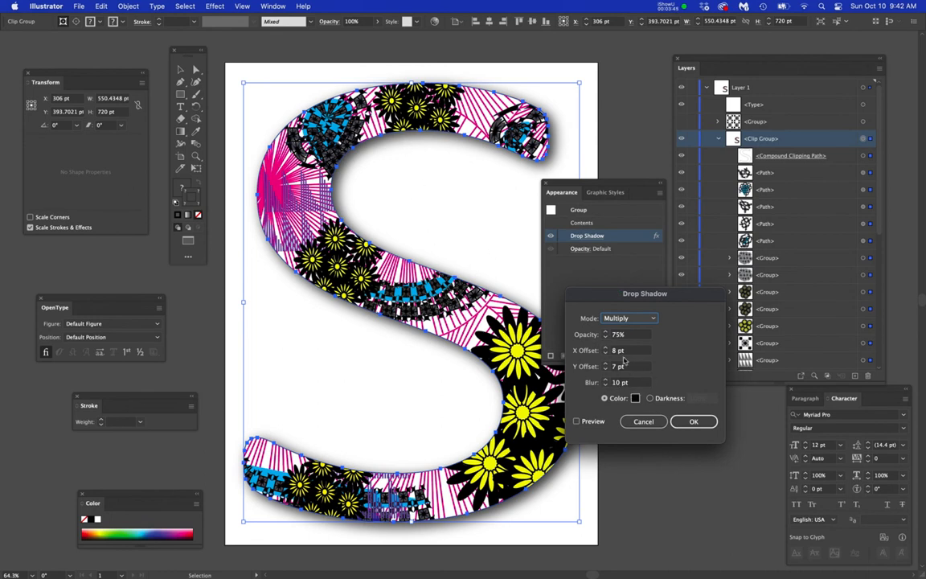
pyautogui.click(643, 422)
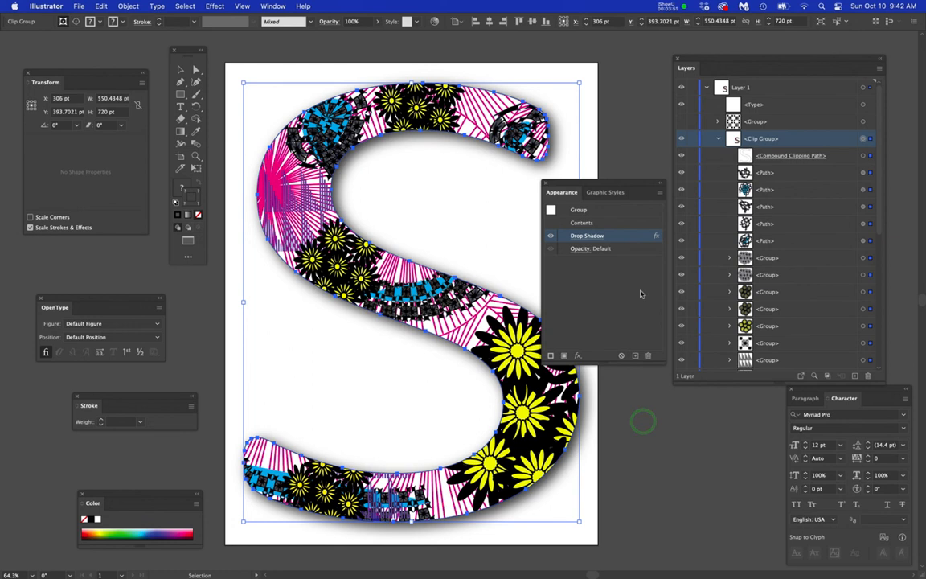
# - Target the Clip Group and locate the Drop Shadow command among the Stylize effects without applying it
pyautogui.click(863, 139)
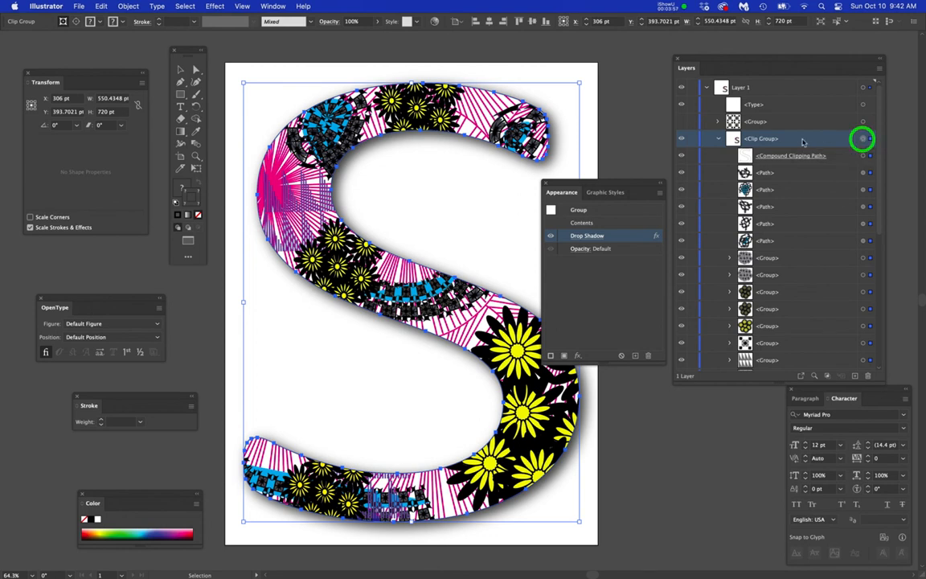
pyautogui.click(212, 6)
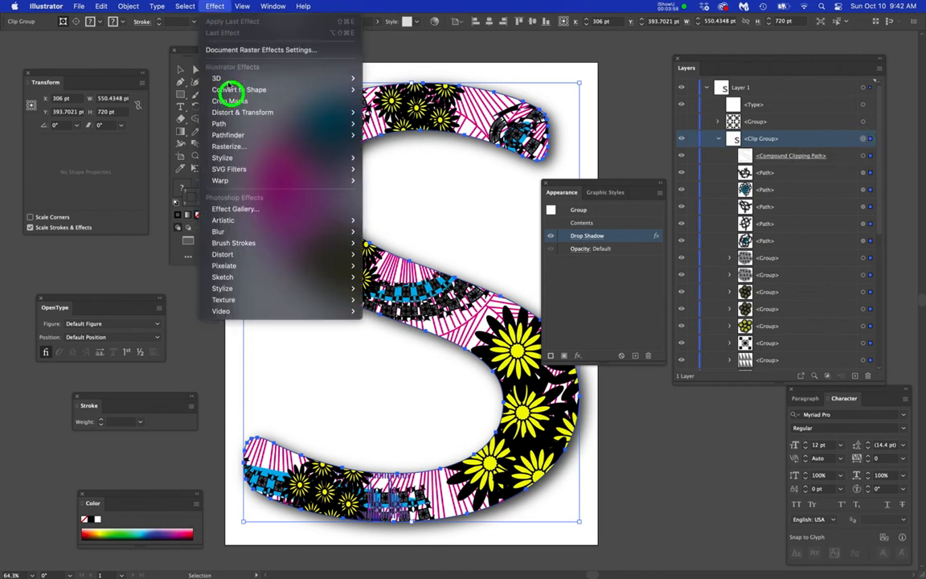
pyautogui.moveTo(355, 157)
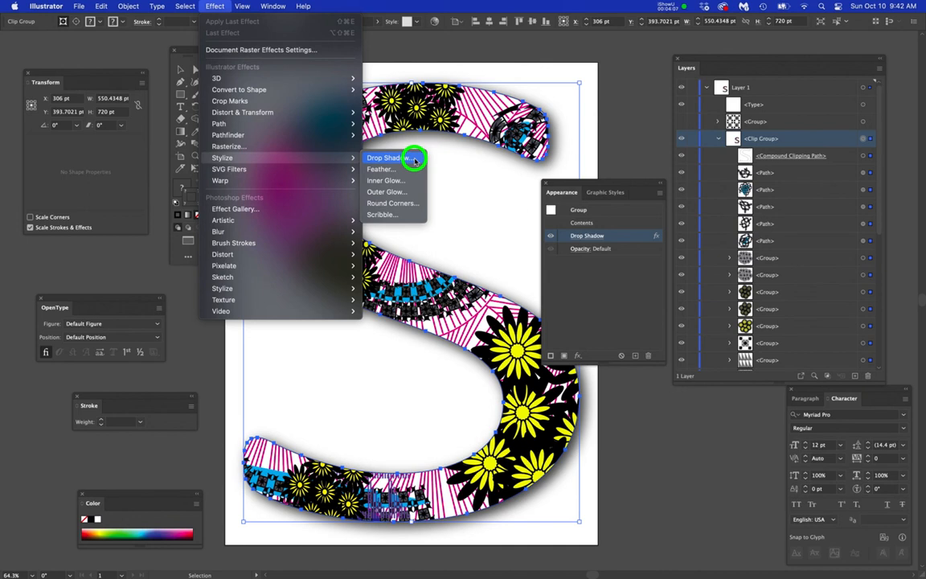
pyautogui.click(523, 200)
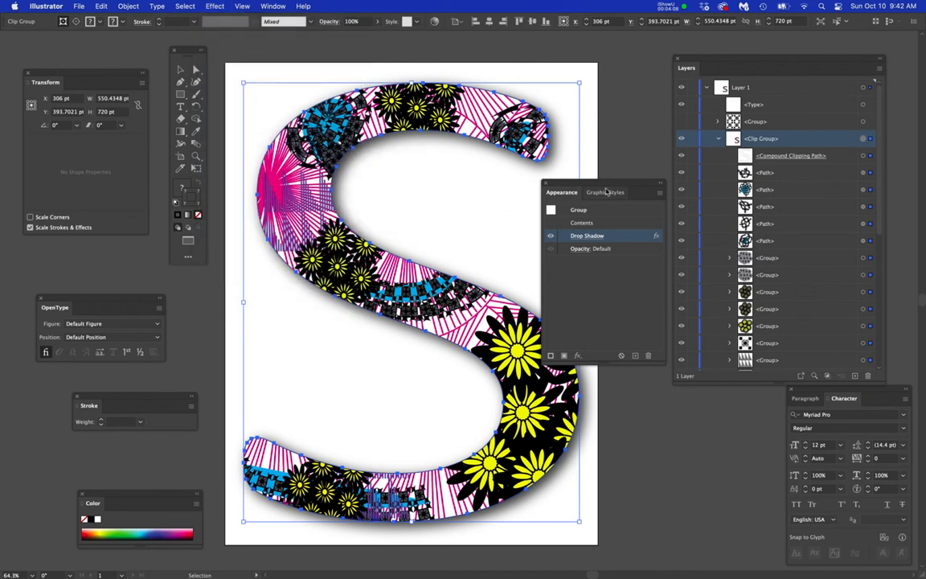
# - Reopen the existing Drop Shadow effect's settings from the Clip Group's appearance, accept them, and deselect the artwork
pyautogui.click(587, 235)
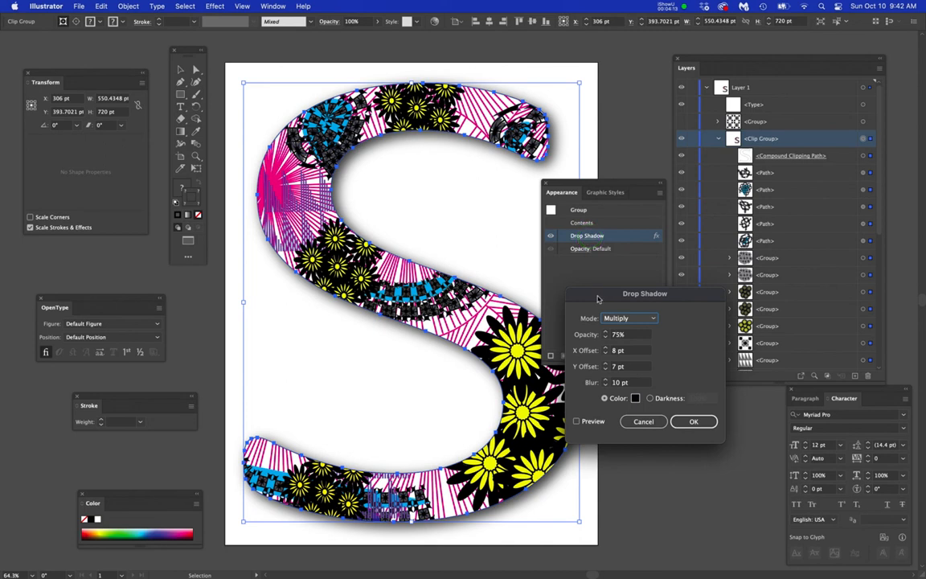
pyautogui.click(694, 421)
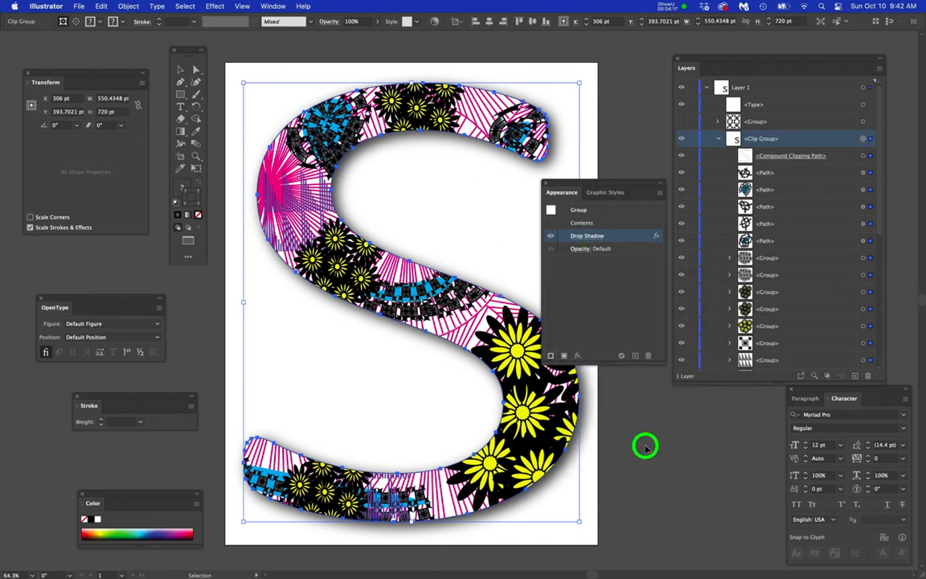
pyautogui.click(646, 448)
pyautogui.moveTo(585, 263); pyautogui.dragTo(652, 392)
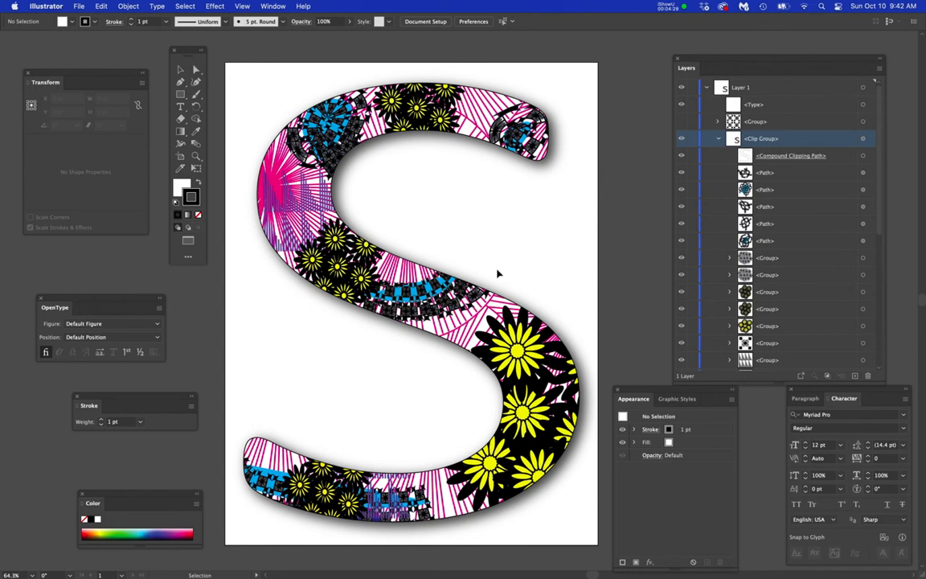
# - Display the Graphic Styles and place them over the artwork beside the layer list
pyautogui.click(272, 6)
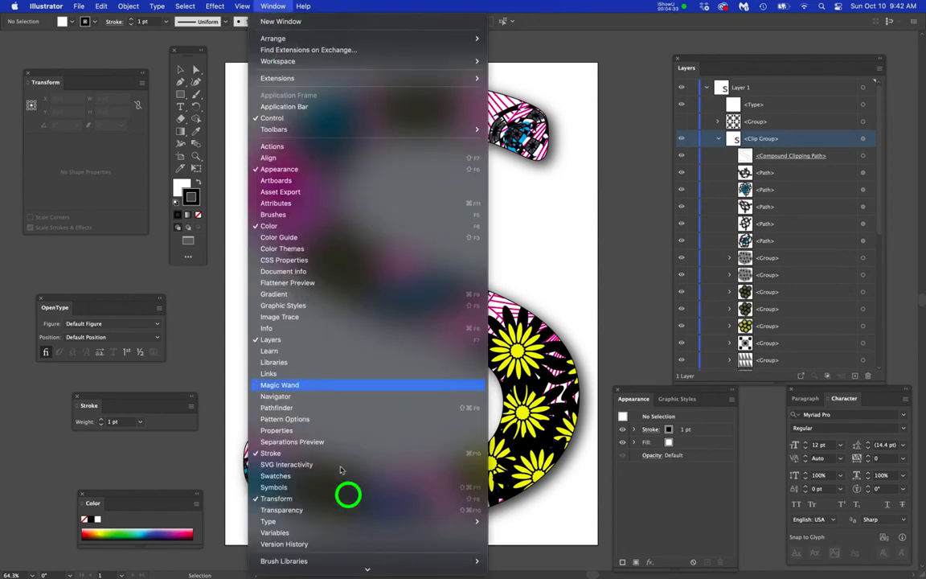
pyautogui.moveTo(452, 521)
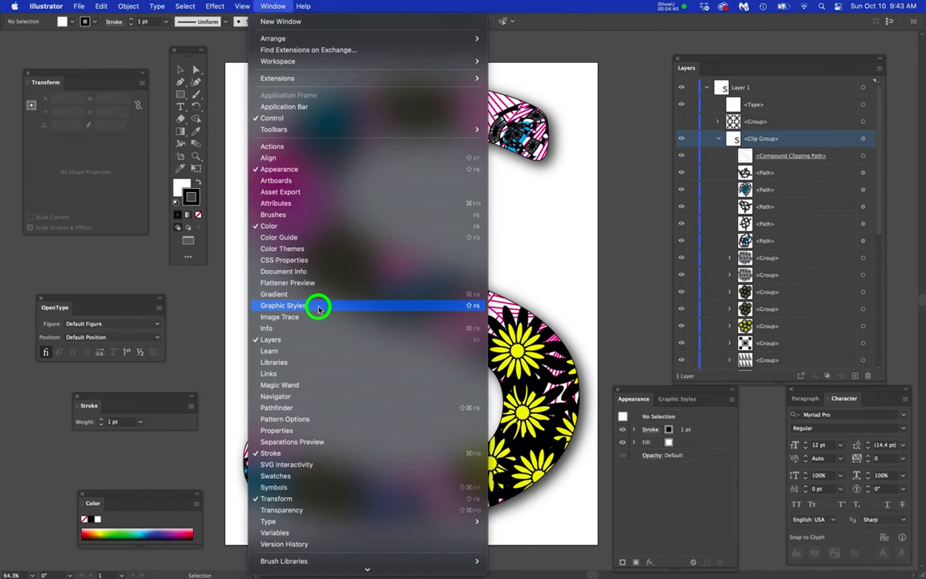
pyautogui.click(313, 308)
pyautogui.moveTo(660, 400); pyautogui.dragTo(586, 182)
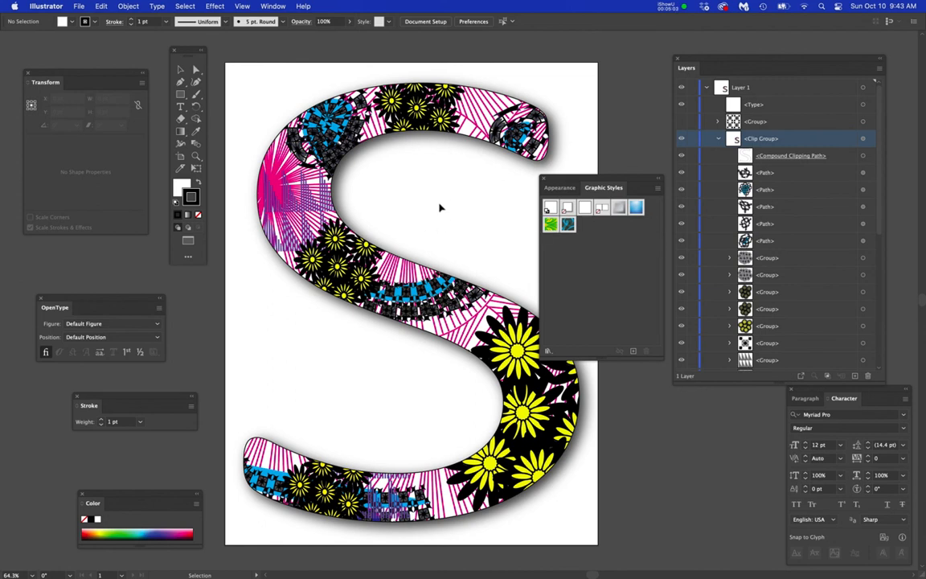
# - Switch from the Graphic Styles back to the Appearance attributes
pyautogui.click(559, 188)
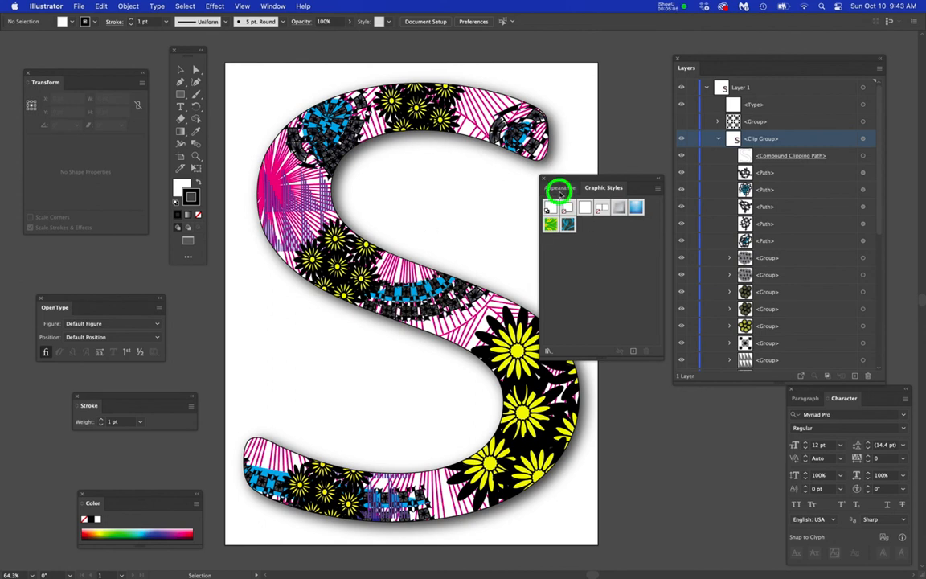
pyautogui.click(272, 6)
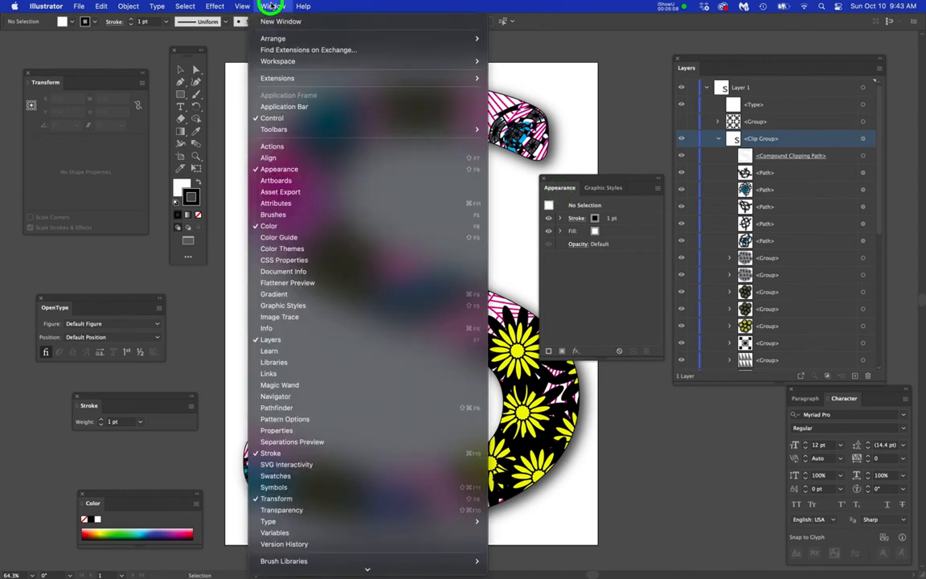
pyautogui.click(666, 449)
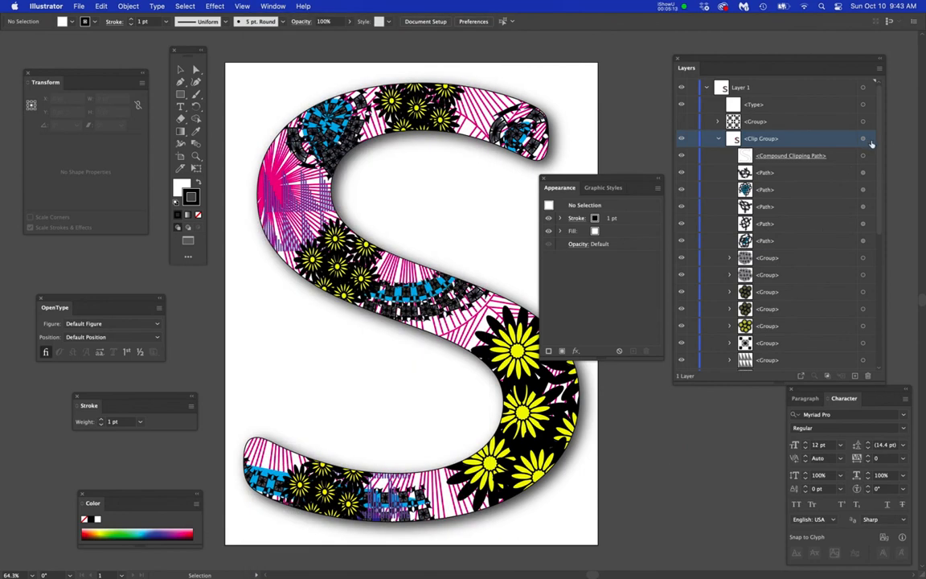